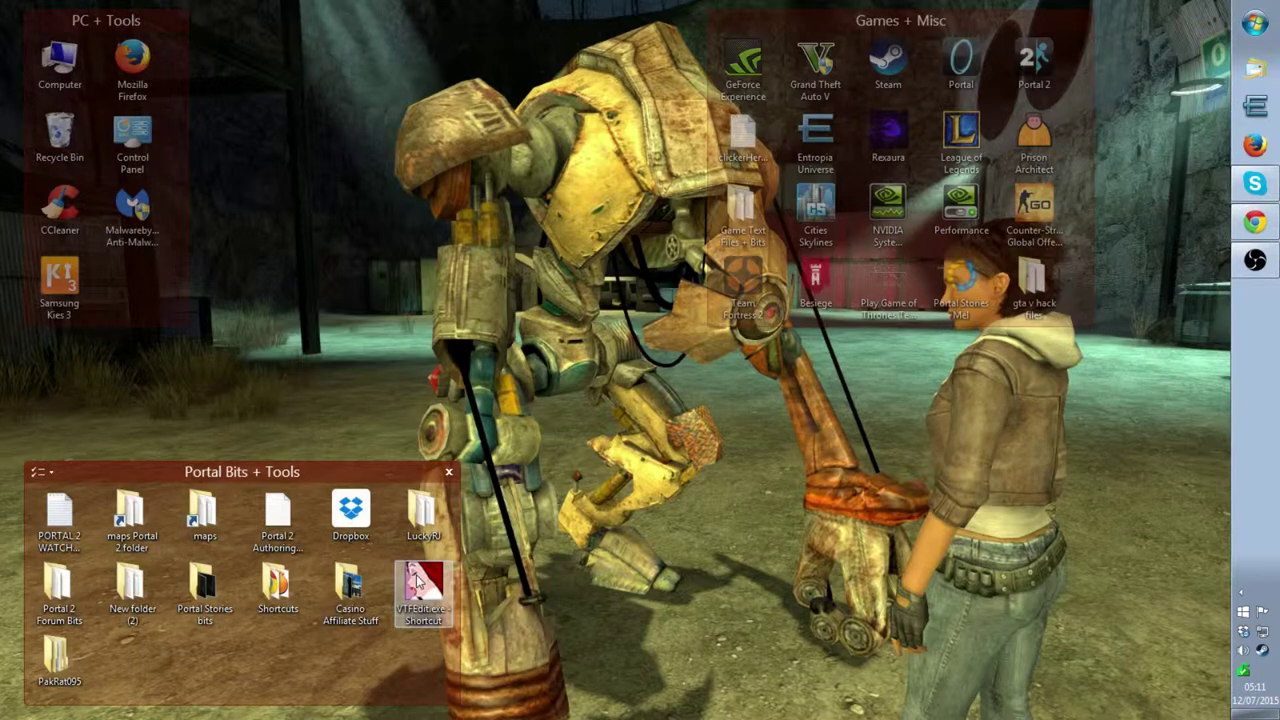
Step: Launch VTFEdit, glance at its Nem's Tools download page in Chrome, then minimize Chrome
{"action": "double_click", "coordinate": [420, 584]}
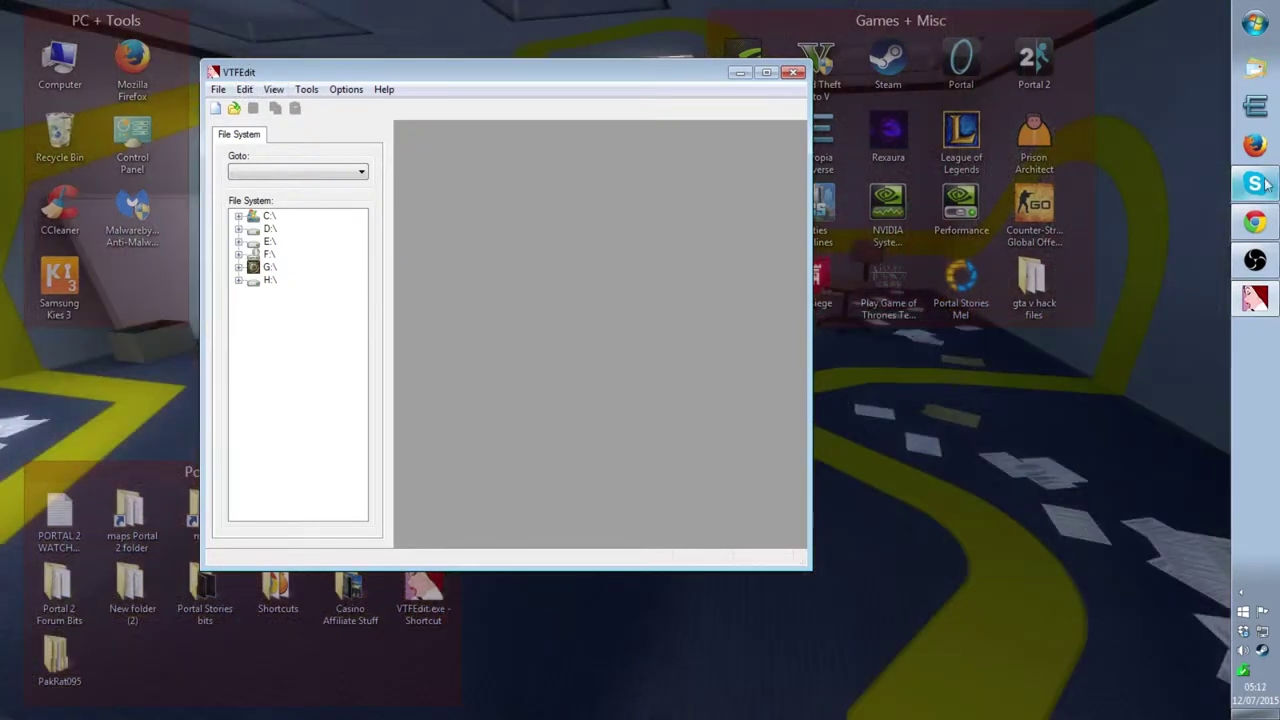
{"action": "left_click", "coordinate": [1256, 224]}
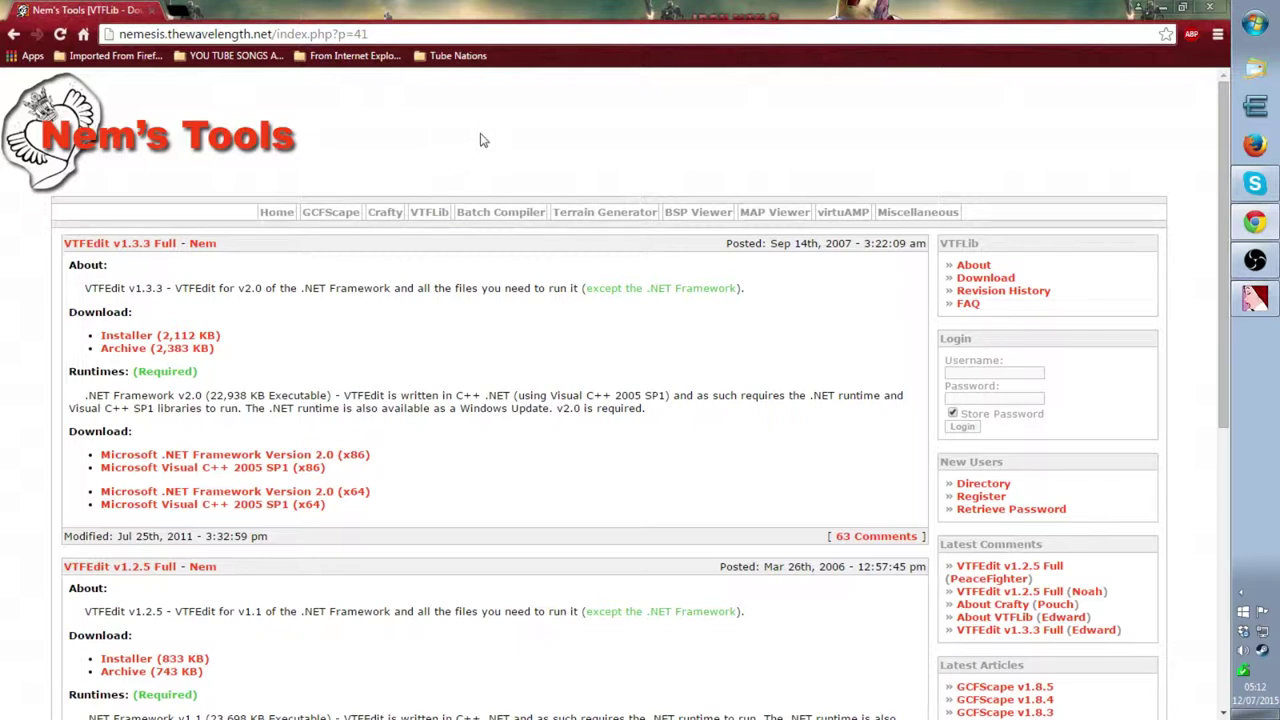
{"action": "left_click", "coordinate": [1163, 9]}
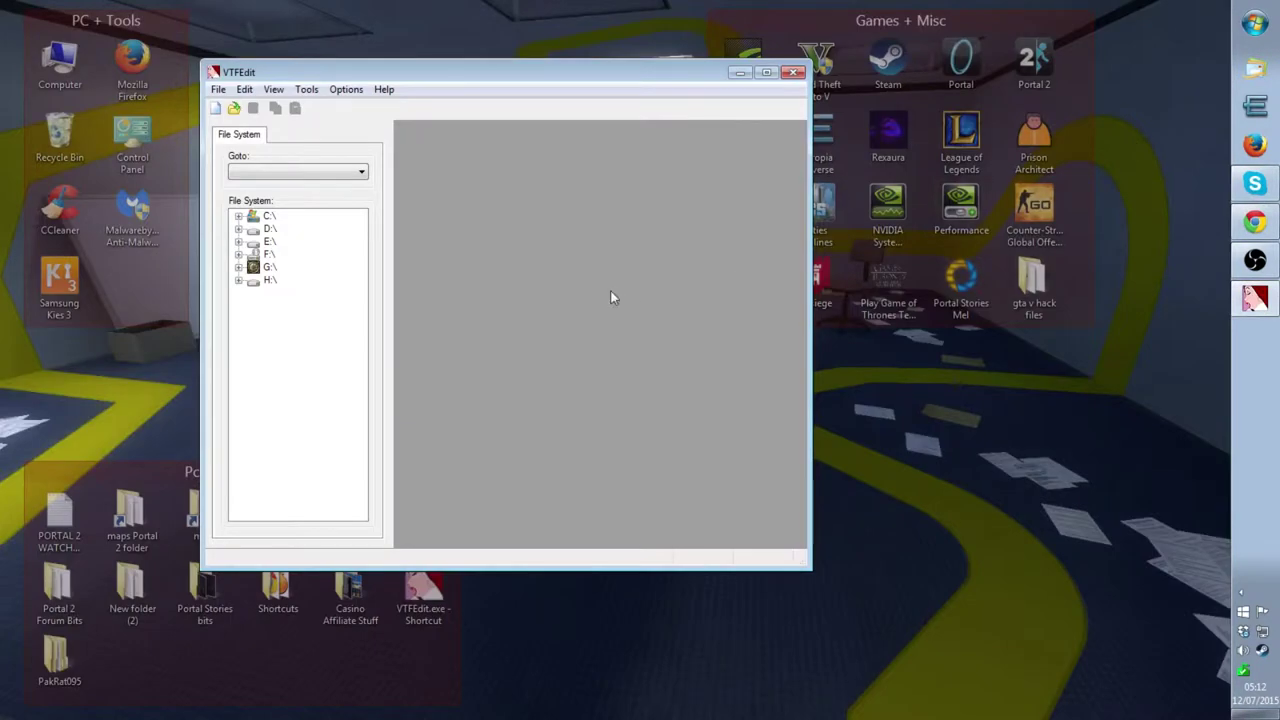
Step: Search the Start menu for 'paint.net' and launch Paint.NET
{"action": "left_click", "coordinate": [1254, 22]}
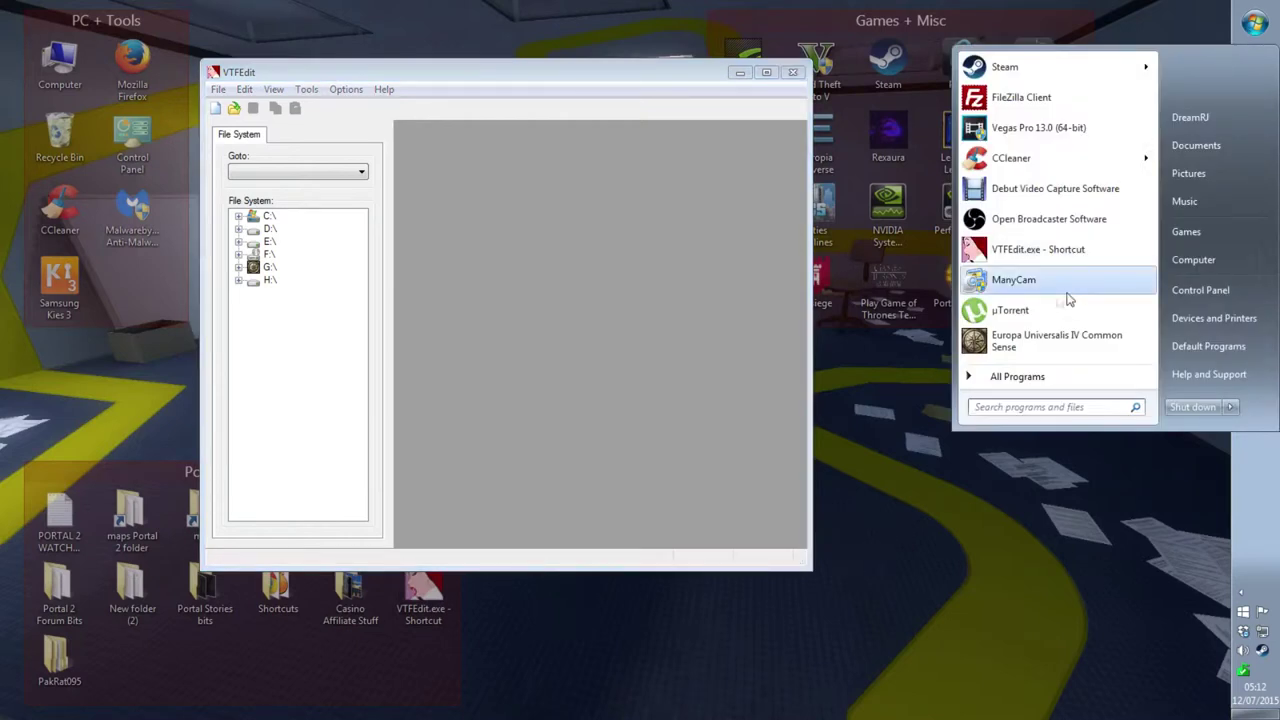
{"action": "left_click", "coordinate": [1028, 405]}
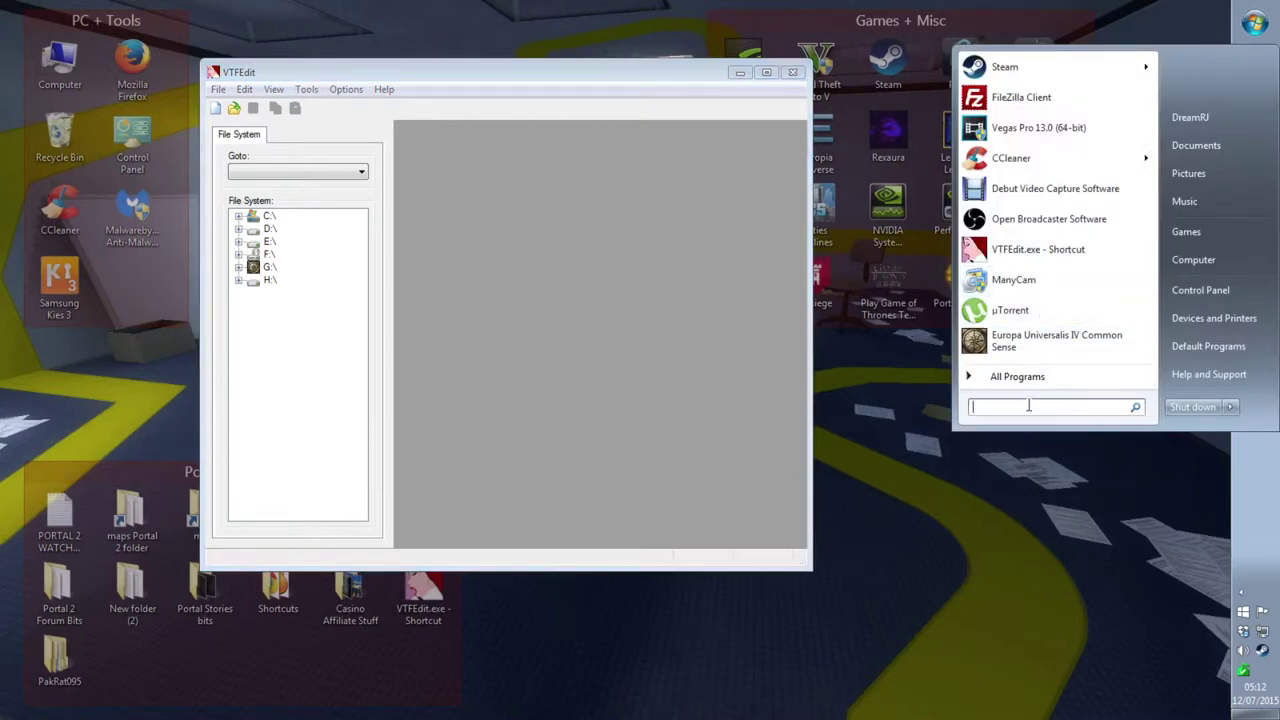
{"action": "type", "text": "paint."}
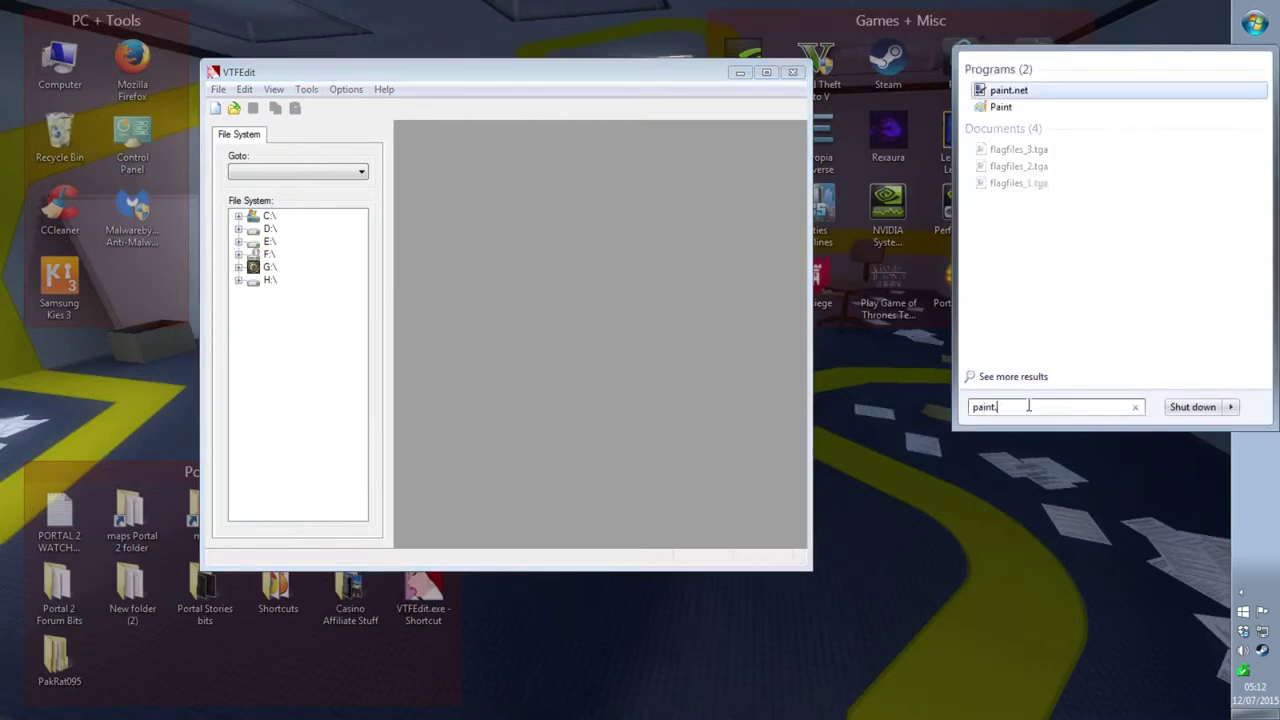
{"action": "type", "text": "net"}
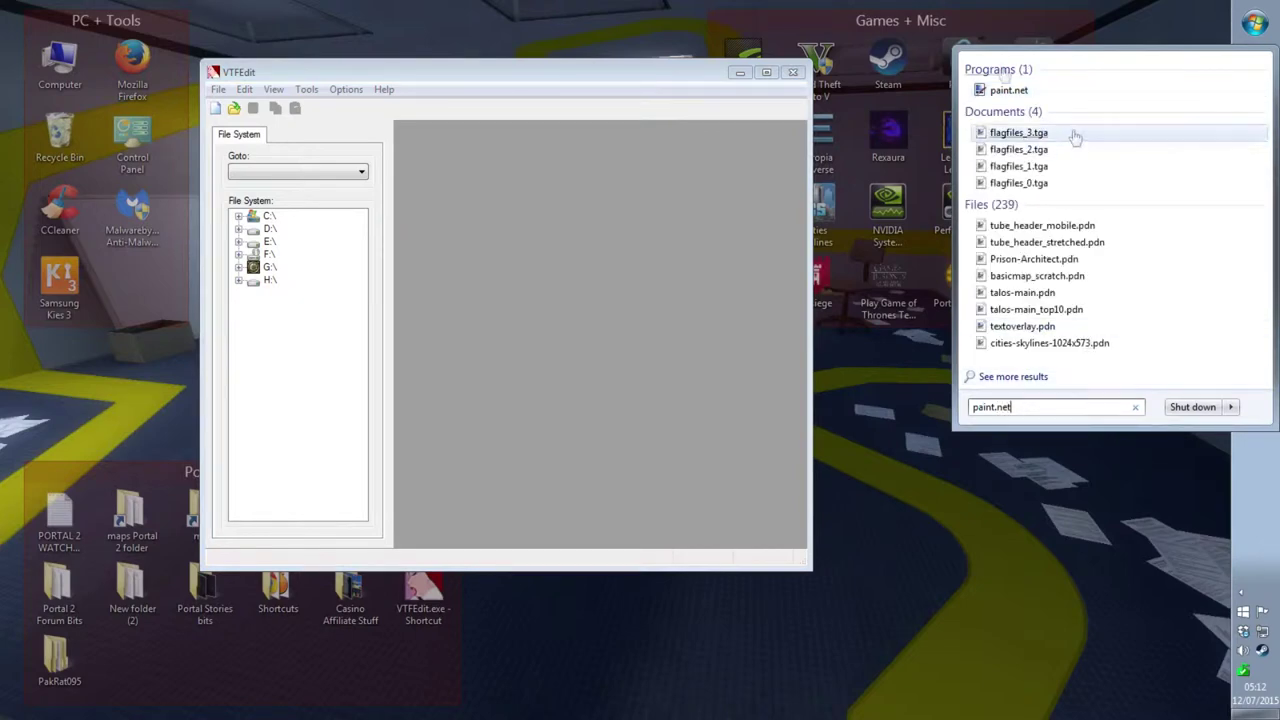
{"action": "left_click", "coordinate": [1008, 91]}
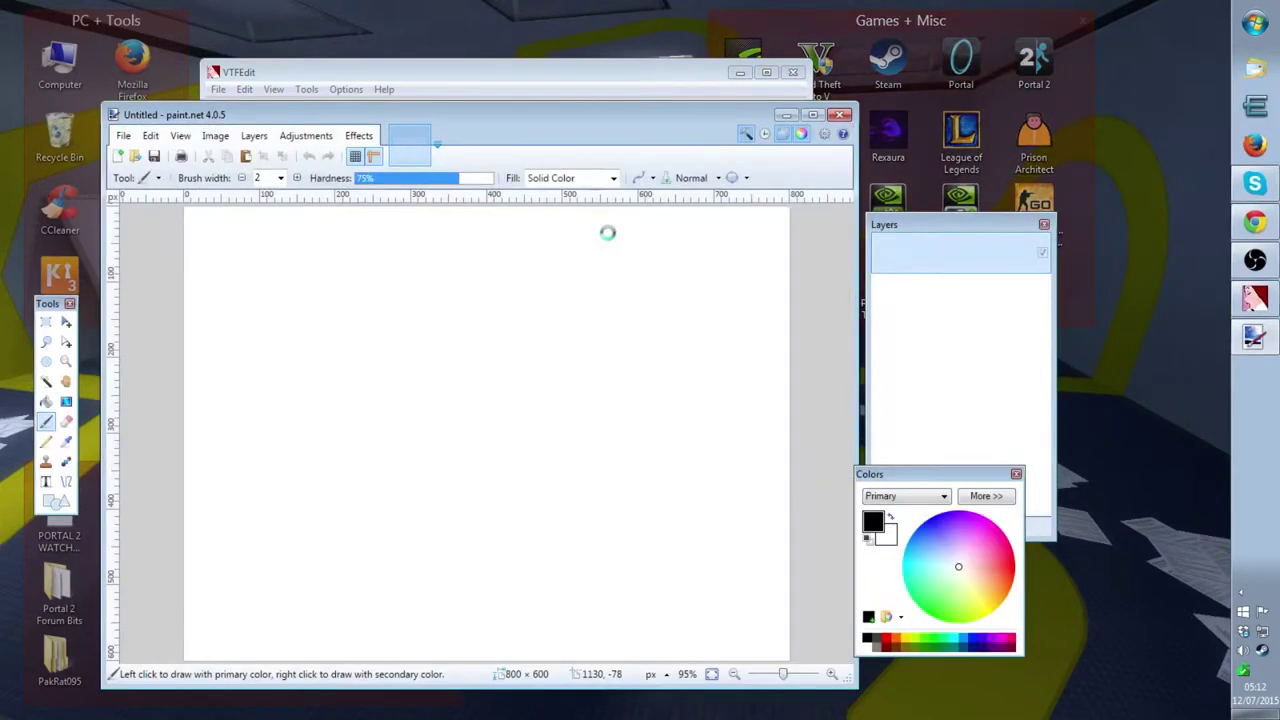
Step: Maximize Paint.NET and set the canvas size to 128 × 128 pixels
{"action": "double_click", "coordinate": [576, 111]}
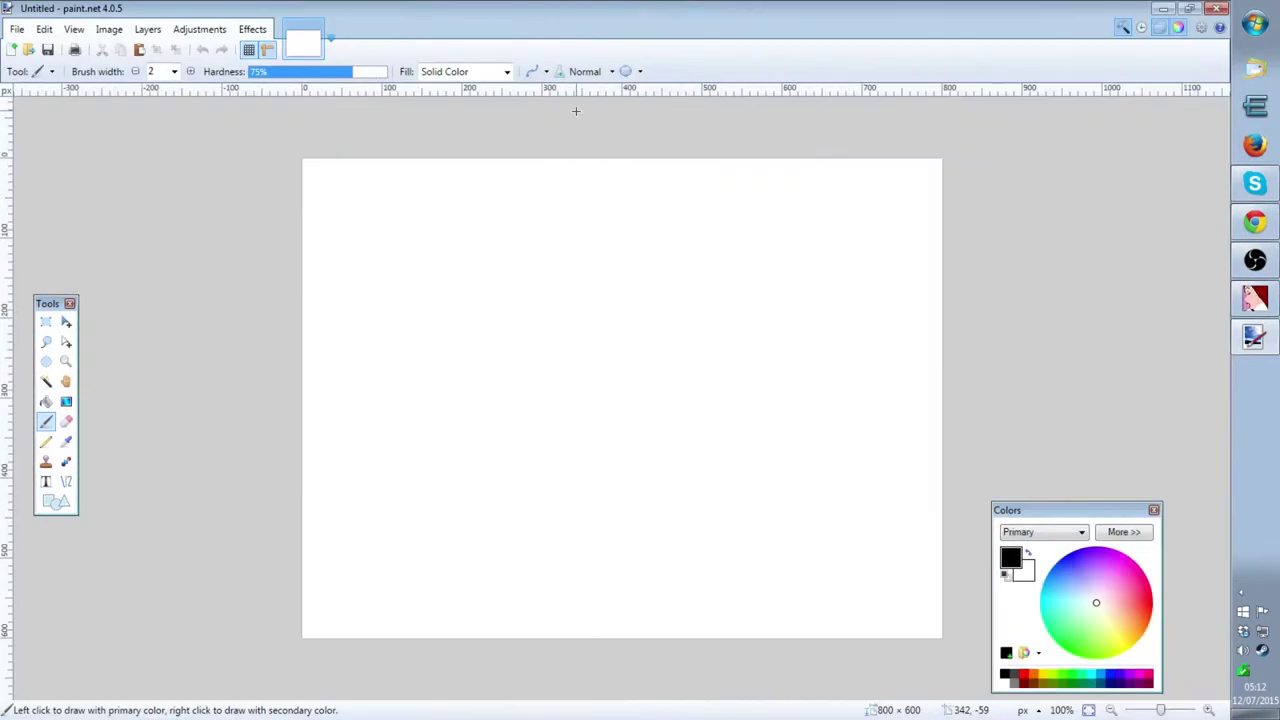
{"action": "left_click", "coordinate": [109, 29]}
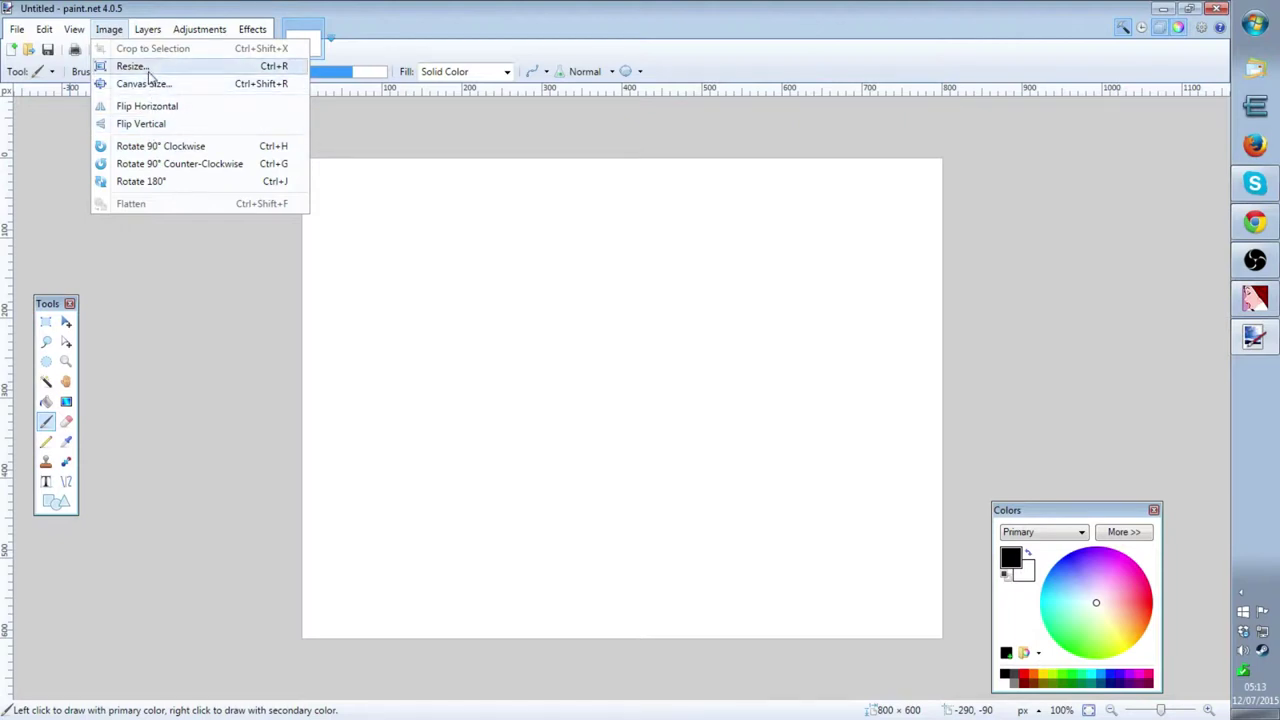
{"action": "left_click", "coordinate": [145, 83]}
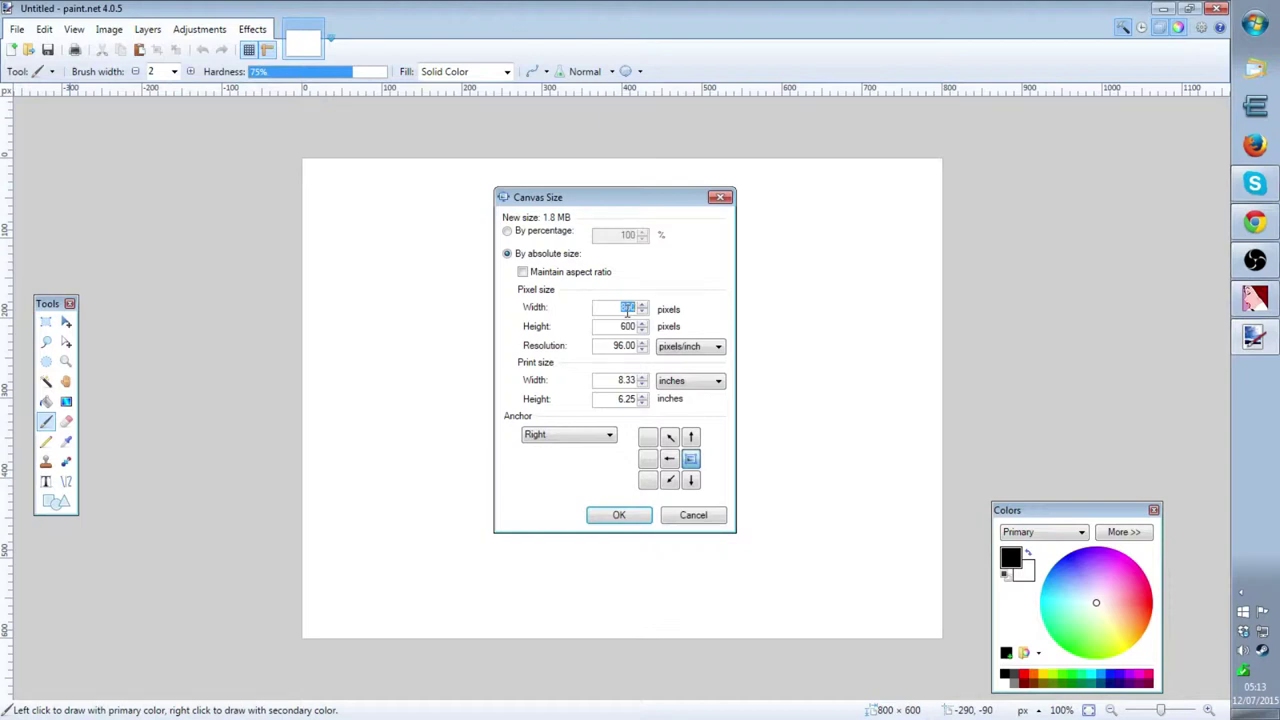
{"action": "type", "text": "128"}
{"action": "double_click", "coordinate": [630, 327]}
{"action": "type", "text": "128"}
{"action": "left_click", "coordinate": [619, 515]}
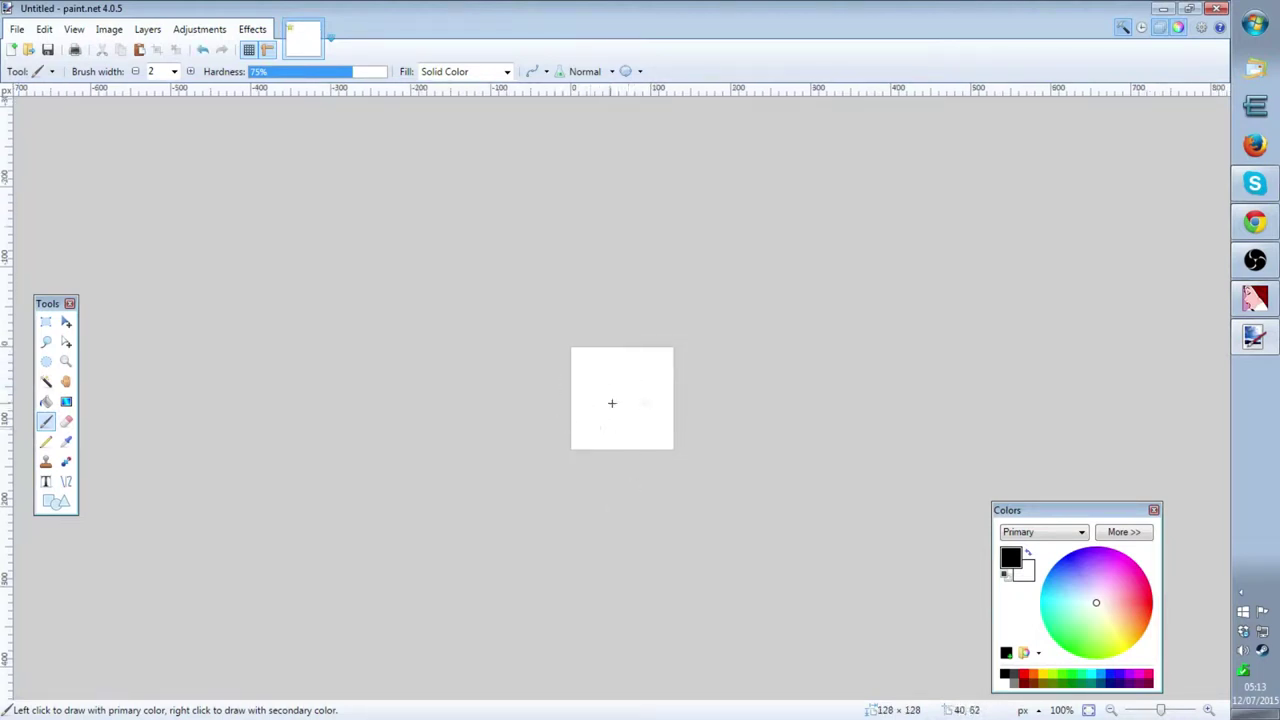
Step: Select the entire 128 × 128 canvas and delete its white fill to leave it transparent
{"action": "left_click", "coordinate": [46, 323]}
{"action": "left_click_drag", "start_coordinate": [520, 330], "coordinate": [714, 545]}
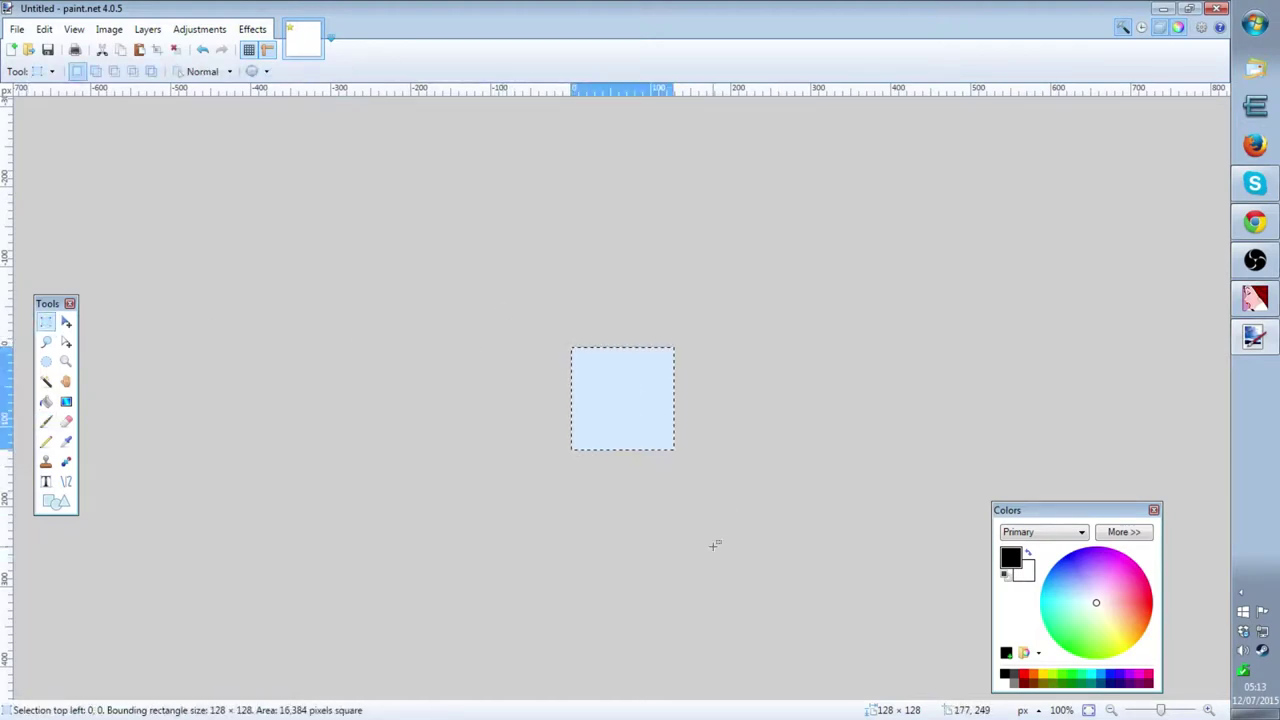
{"action": "key", "text": "Delete"}
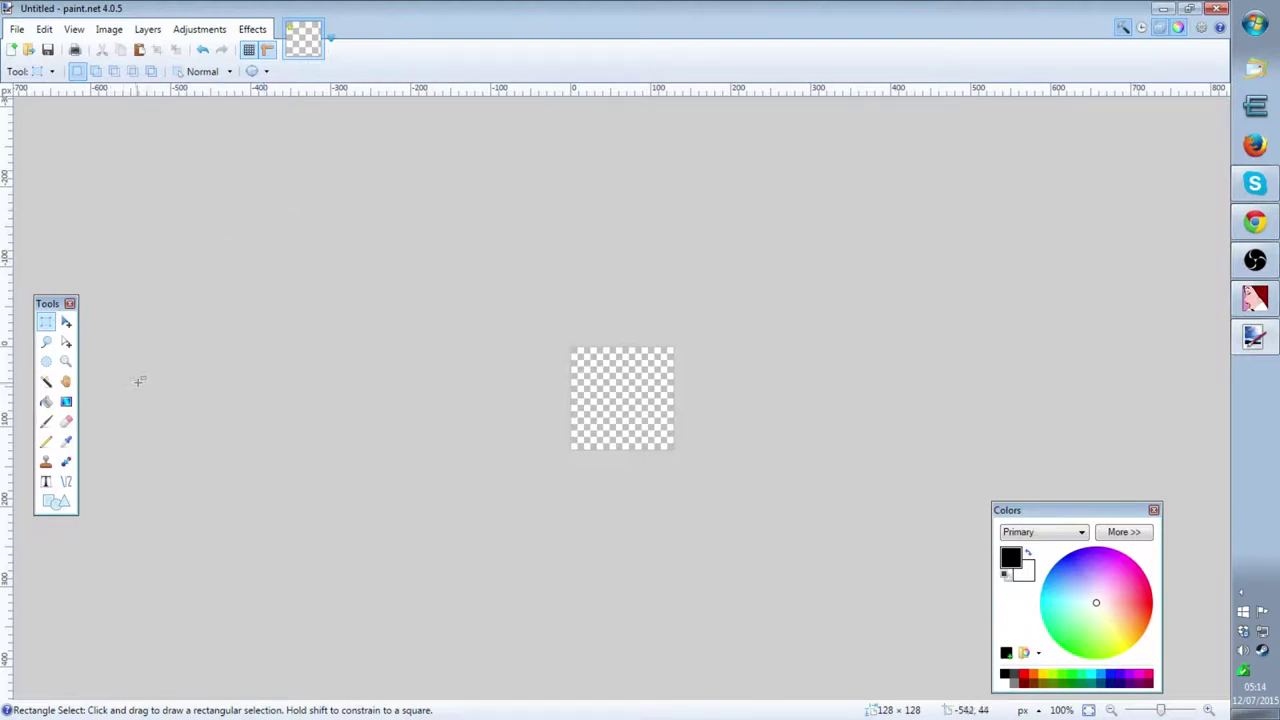
Step: Set up the Text tool with Impact font at size 48 in a text box on the canvas
{"action": "left_click", "coordinate": [45, 481]}
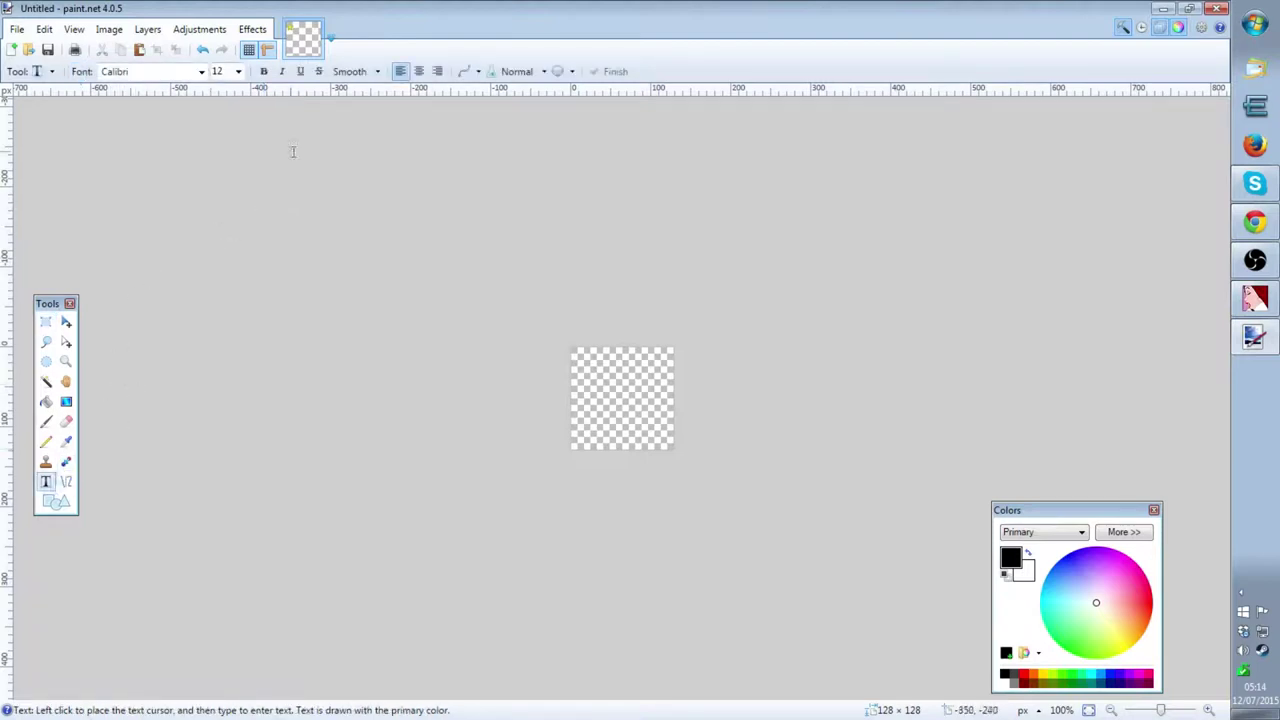
{"action": "left_click", "coordinate": [201, 71]}
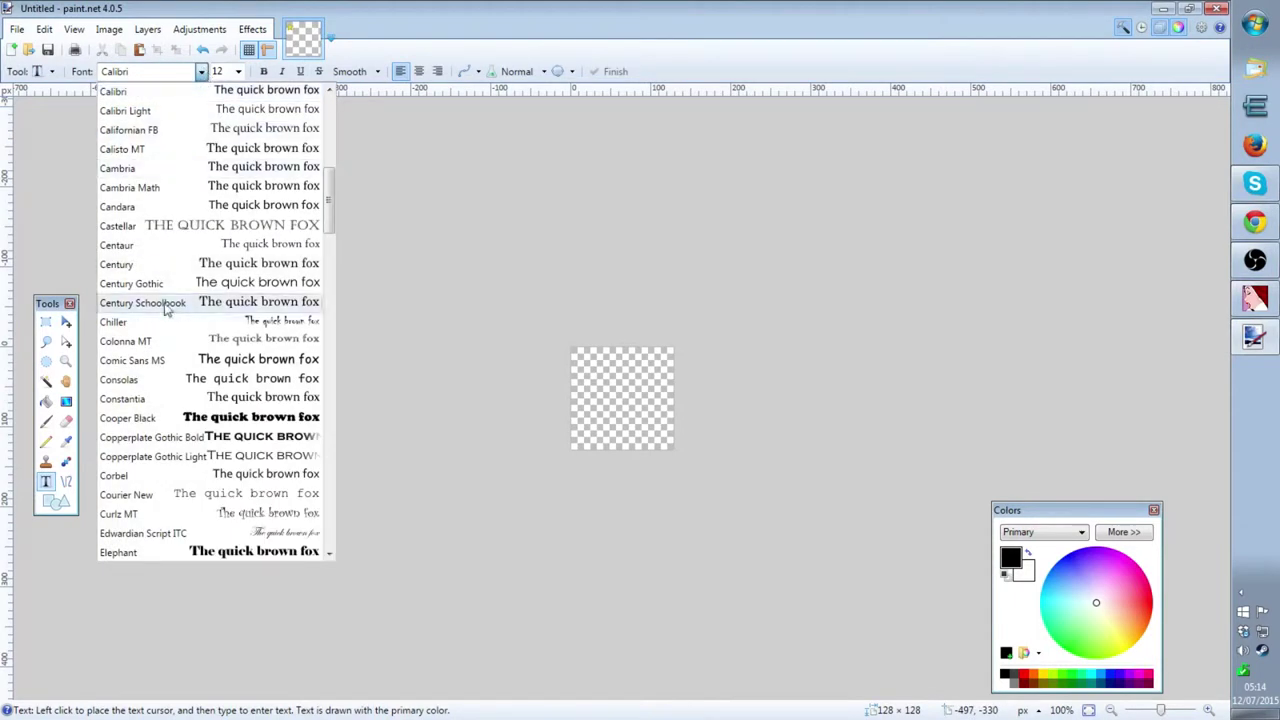
{"action": "left_click_drag", "start_coordinate": [329, 200], "coordinate": [325, 350]}
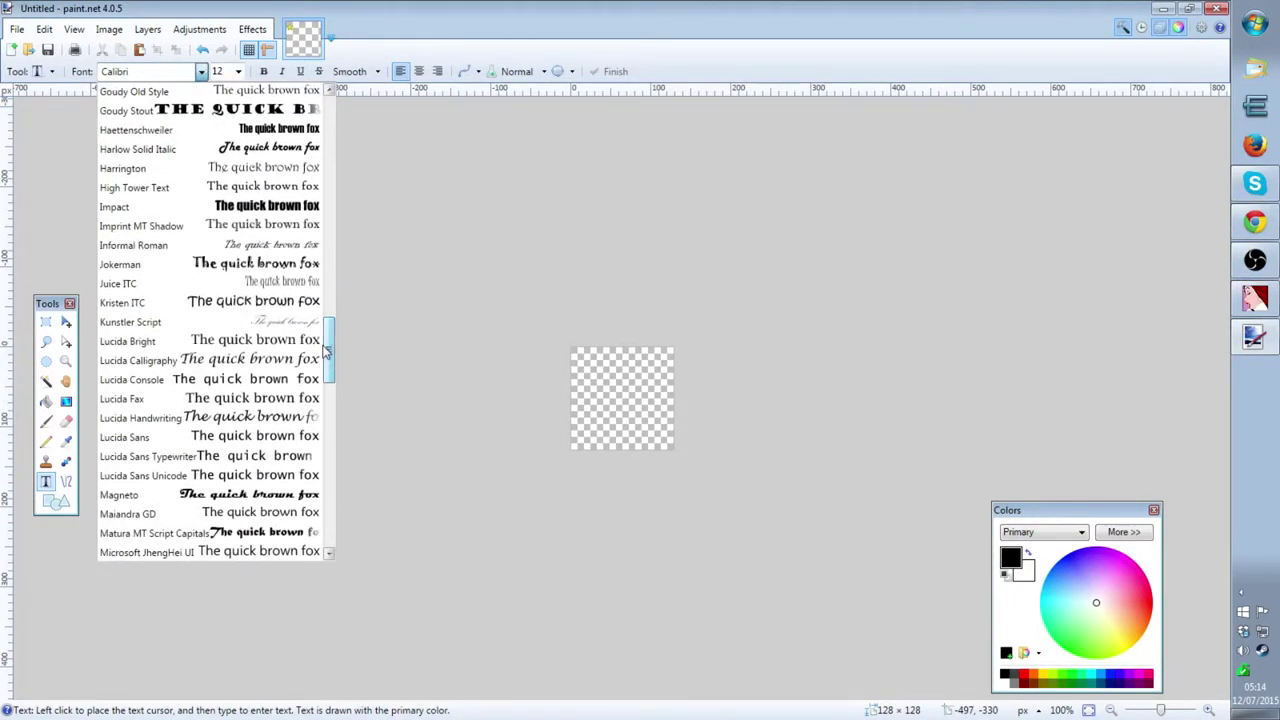
{"action": "left_click", "coordinate": [171, 207]}
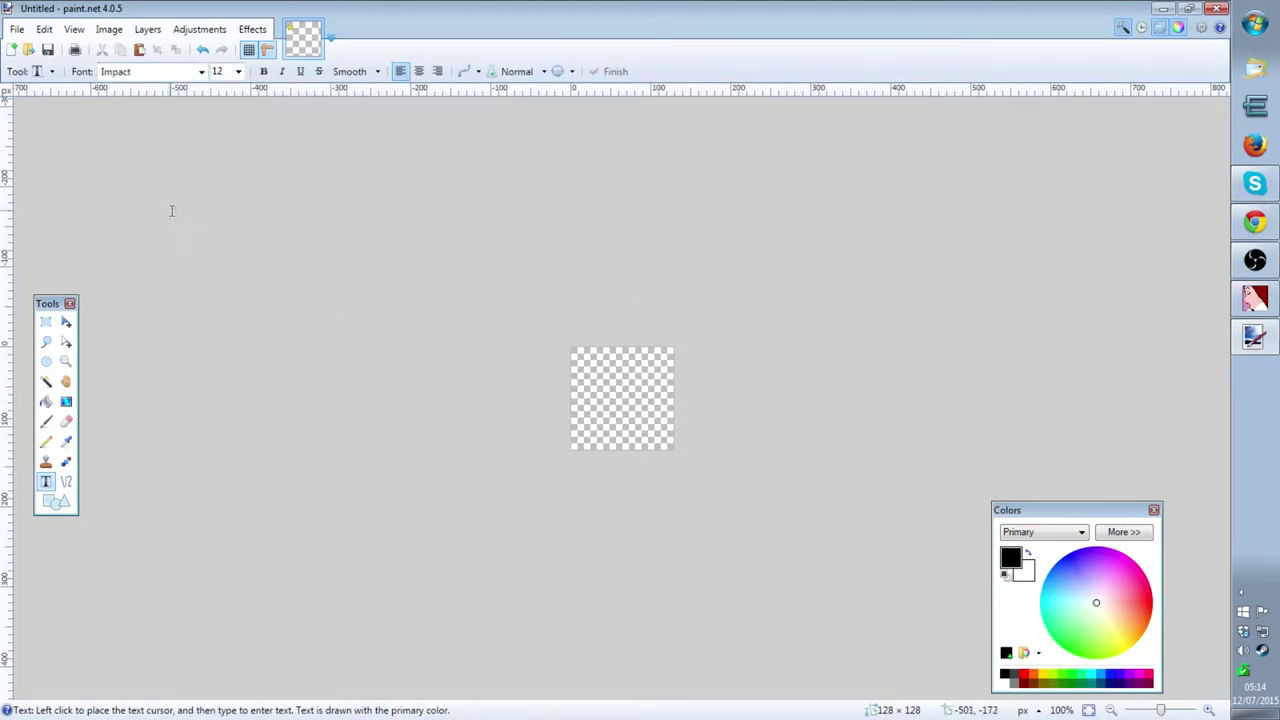
{"action": "left_click", "coordinate": [590, 391]}
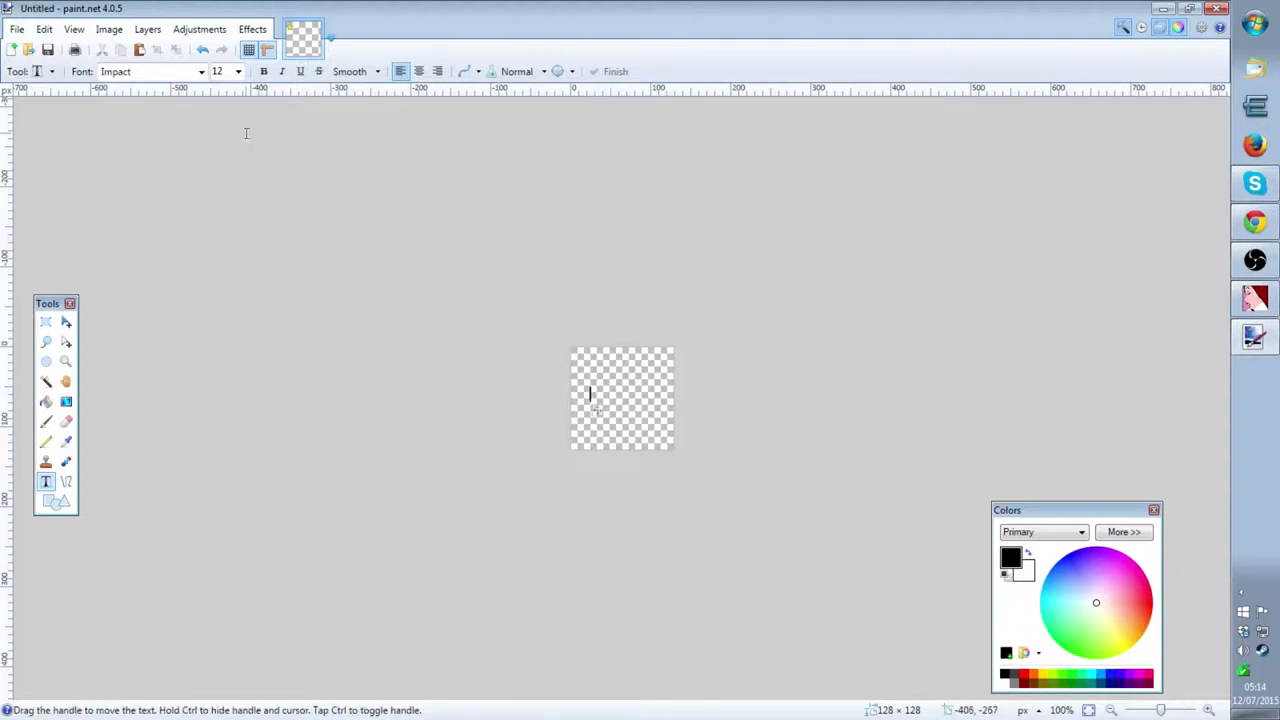
{"action": "left_click", "coordinate": [238, 71]}
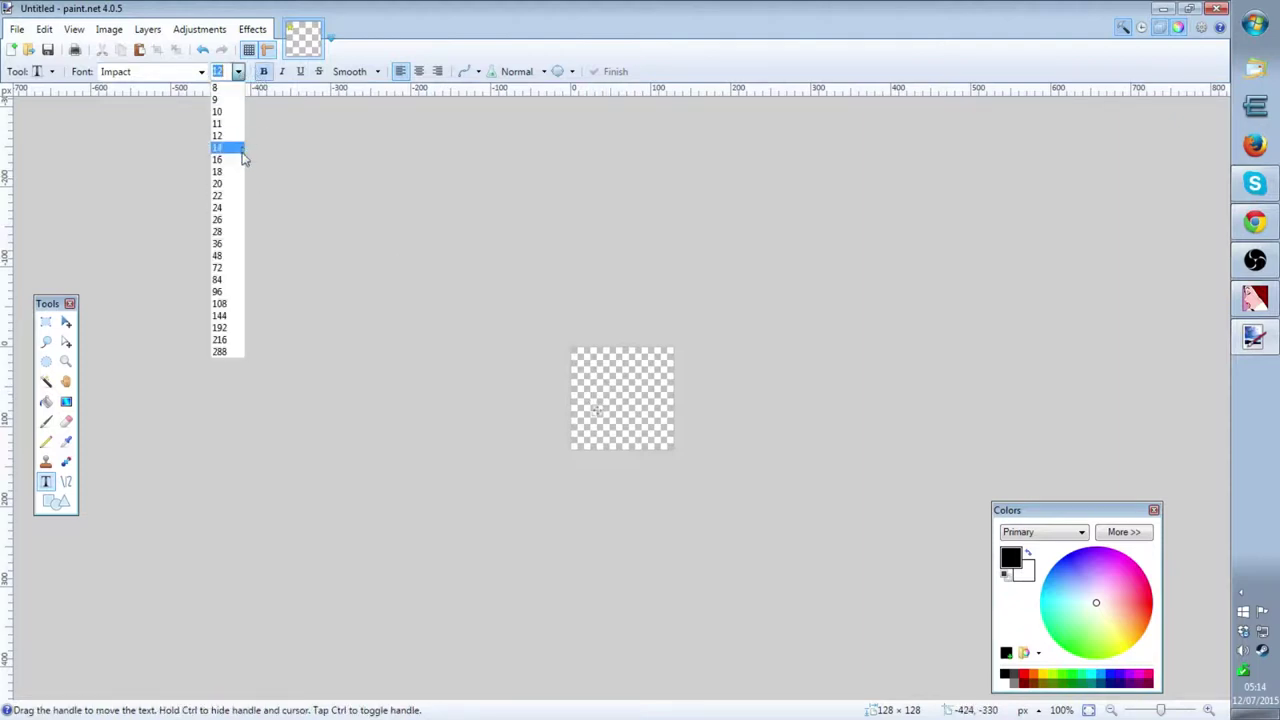
{"action": "left_click", "coordinate": [222, 255]}
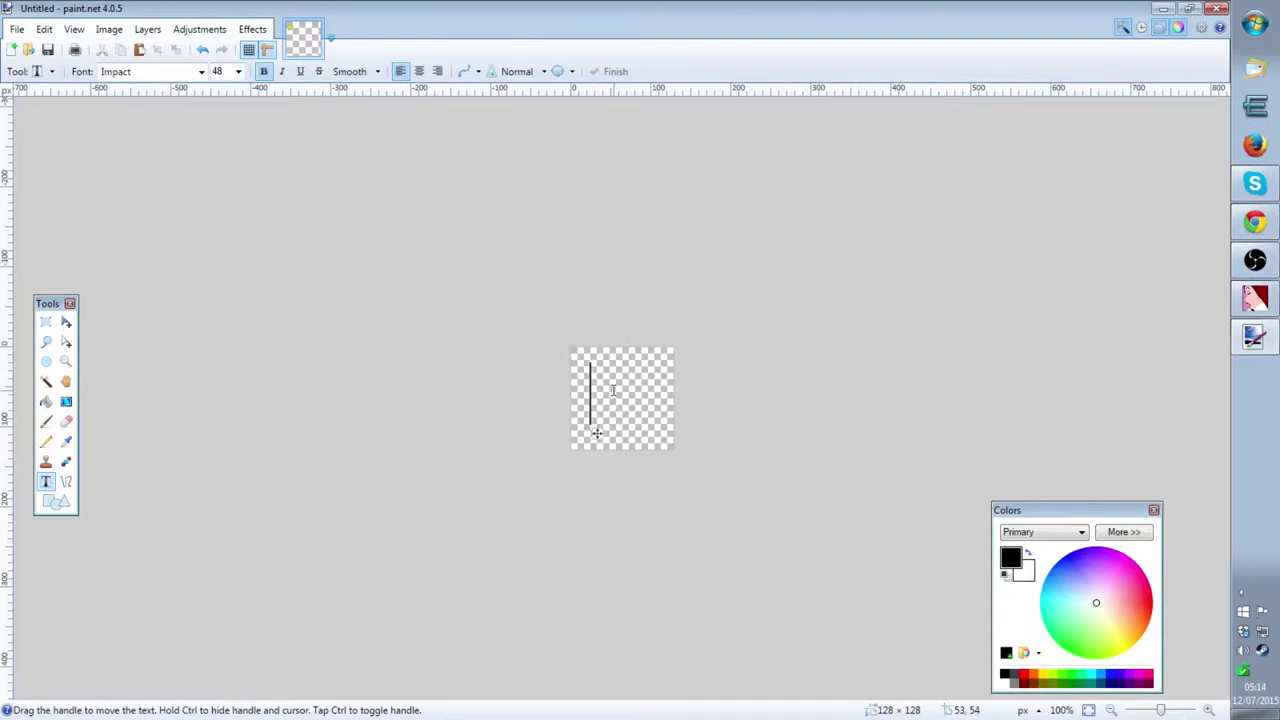
Step: Type 'Test' on two lines, shifting the text left to fit the canvas
{"action": "type", "text": "Test"}
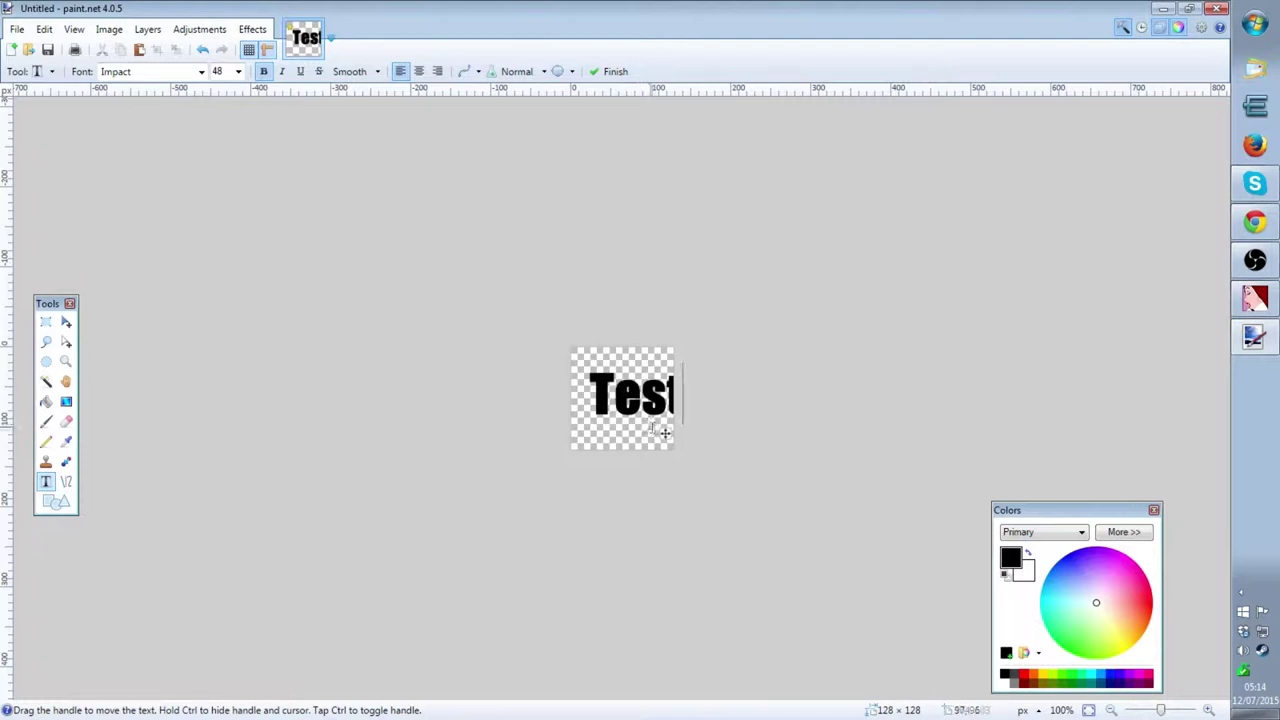
{"action": "mouse_move", "coordinate": [666, 434]}
{"action": "left_mouse_down"}
{"action": "mouse_move", "coordinate": [653, 440]}
{"action": "mouse_move", "coordinate": [670, 414]}
{"action": "left_mouse_up"}
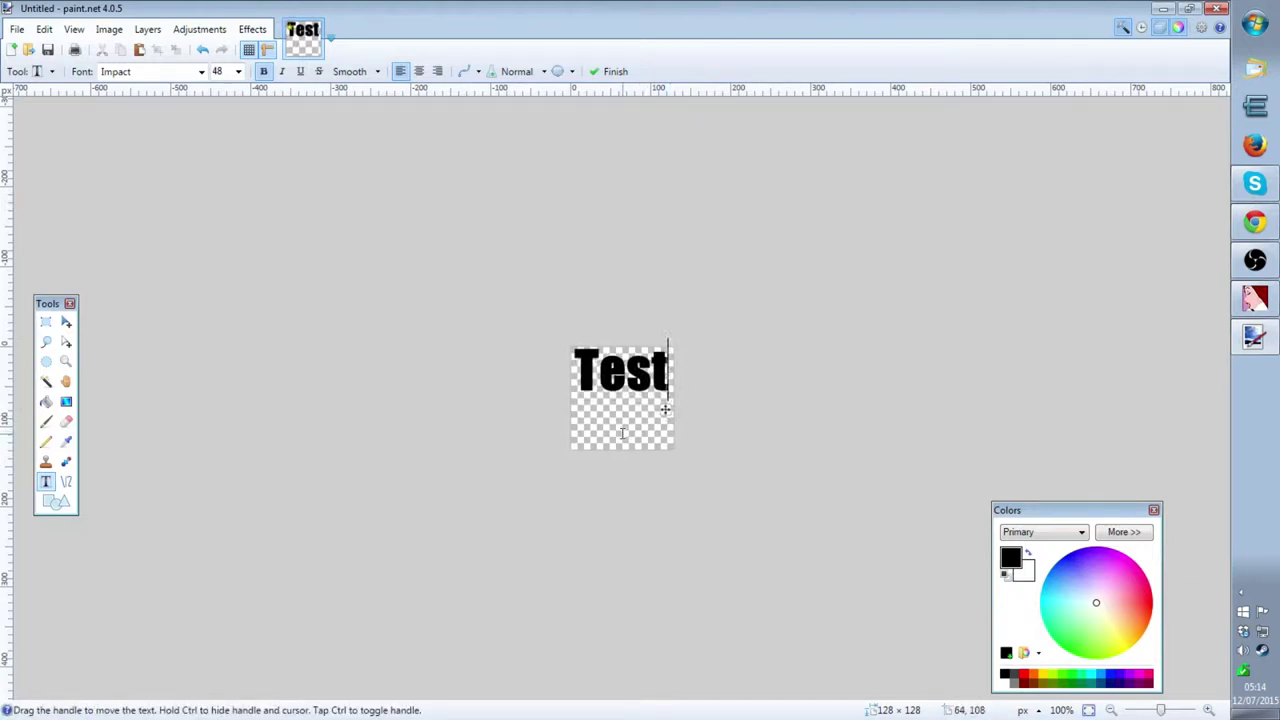
{"action": "key", "text": "Return"}
{"action": "type", "text": "Test"}
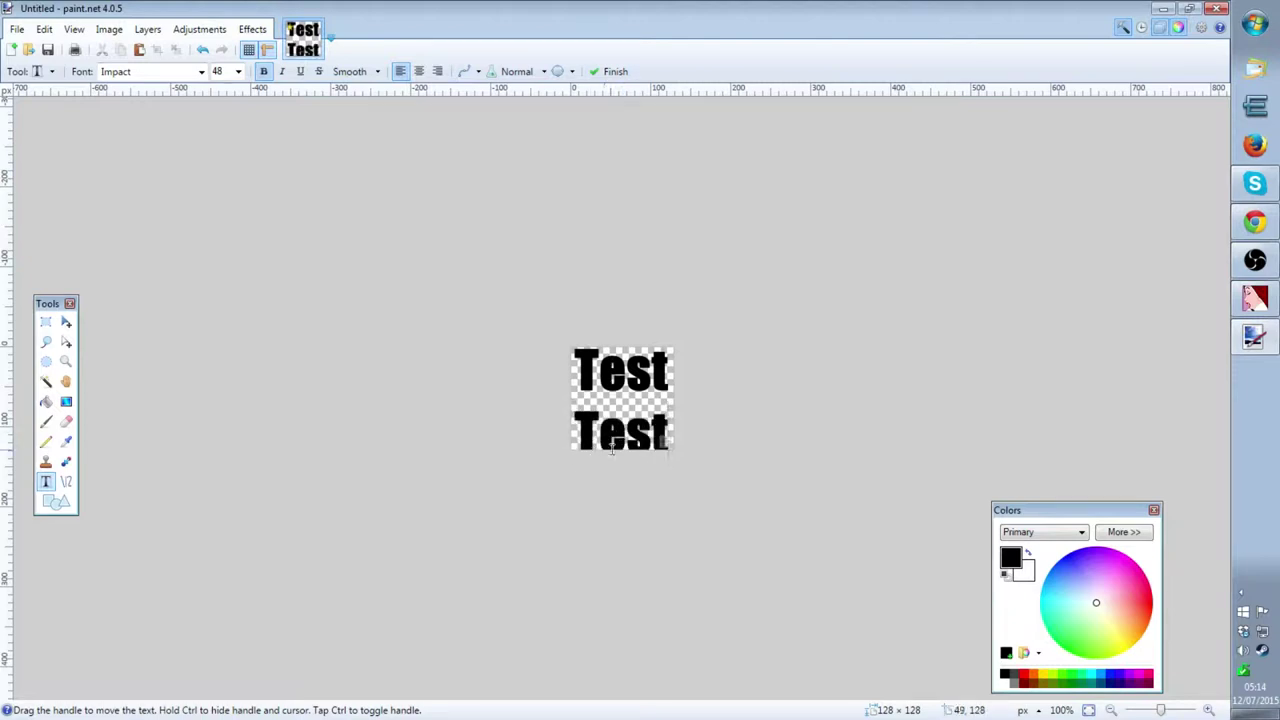
{"action": "left_click", "coordinate": [239, 74]}
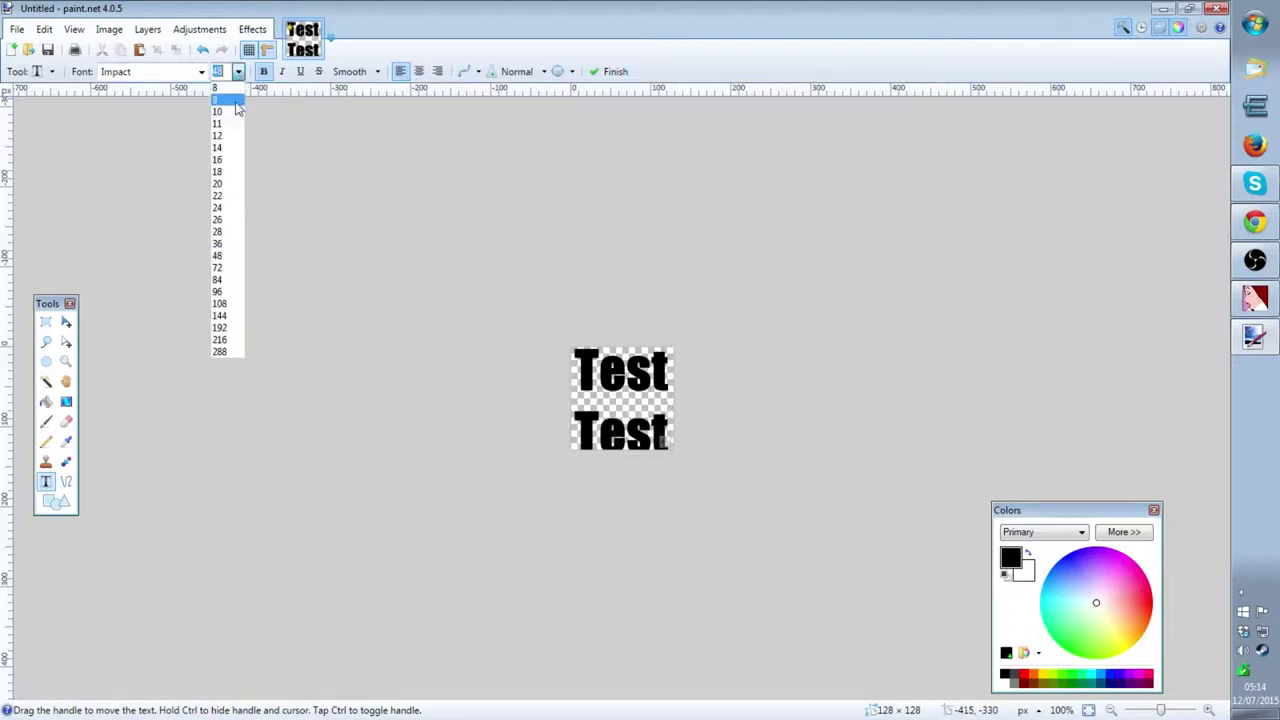